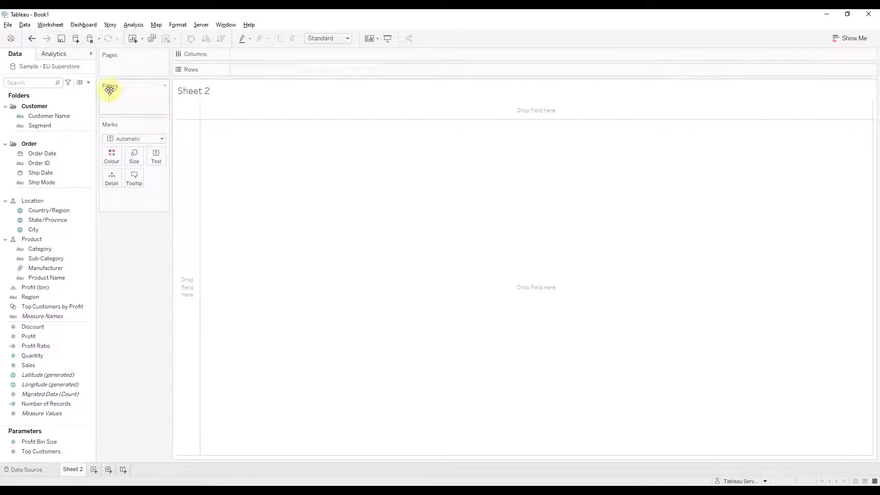
Step: Create a Month calculation DATETRUNC('month',[Order Date]) and set its data type to Date
left_click(89, 83)
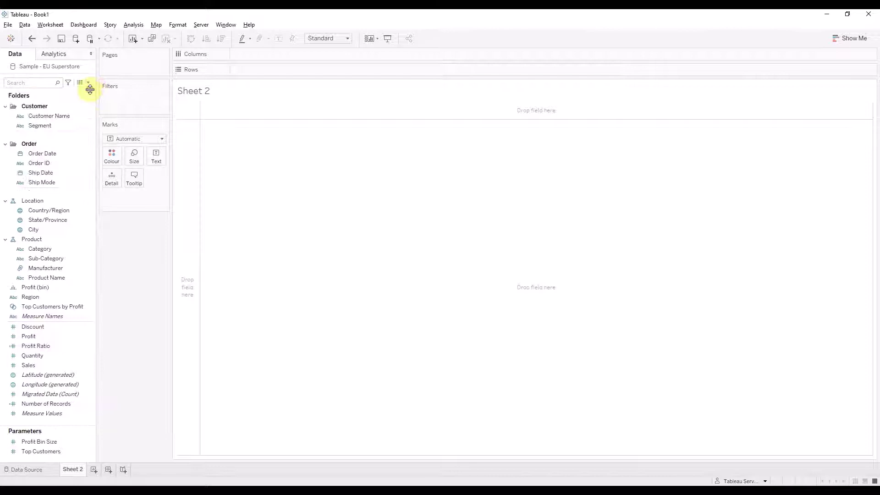
type("M")
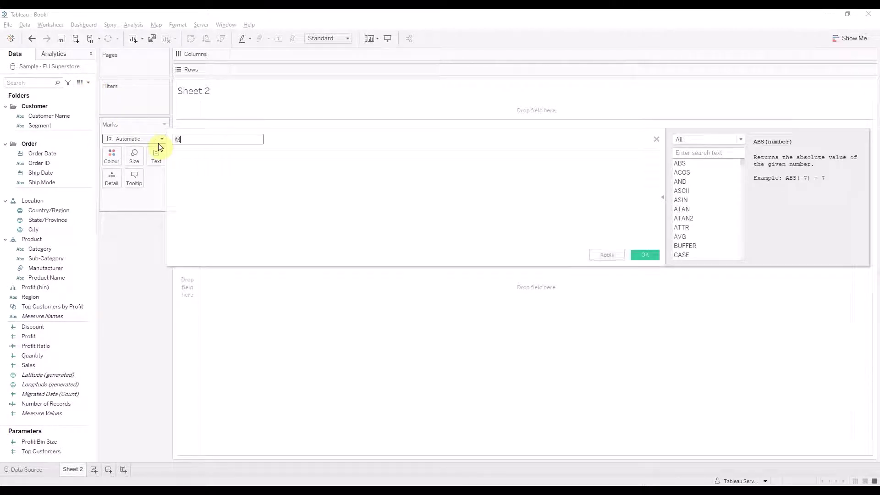
type("onth")
key("Tab")
type("da")
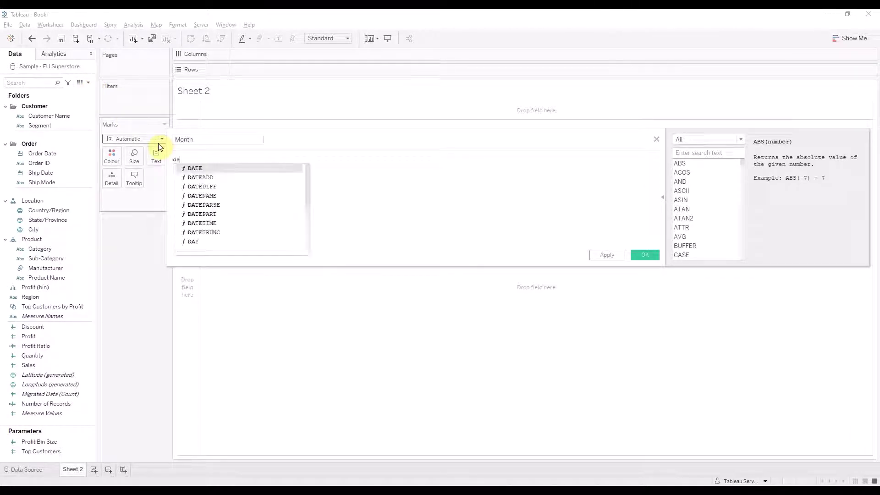
type("tetr")
key("Return")
type("'mo")
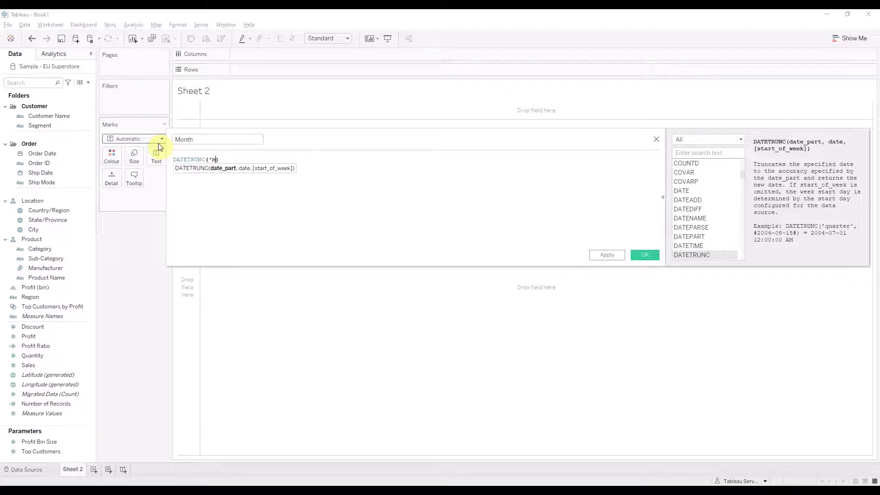
type("nth',")
type("ord")
key("Return")
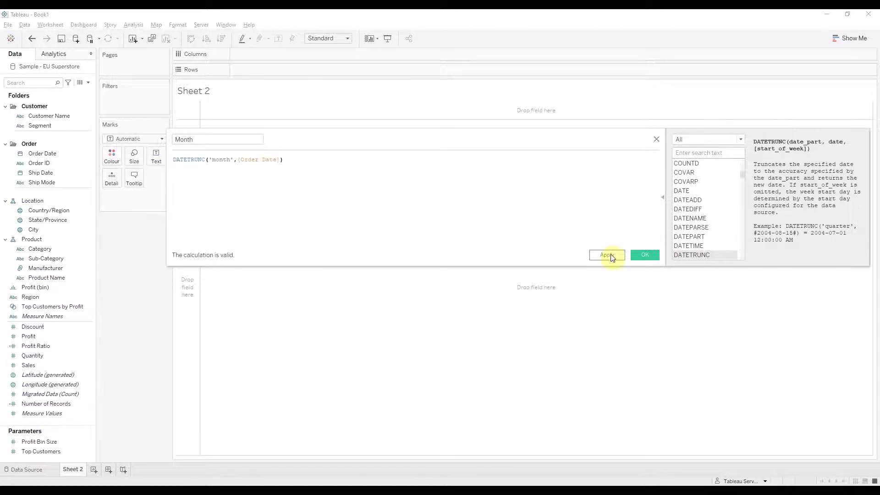
left_click(656, 139)
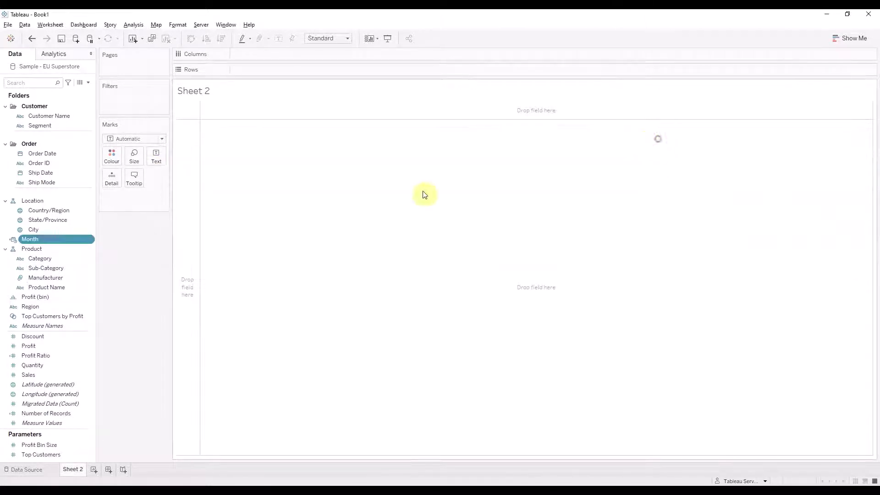
left_click(13, 239)
left_click(33, 278)
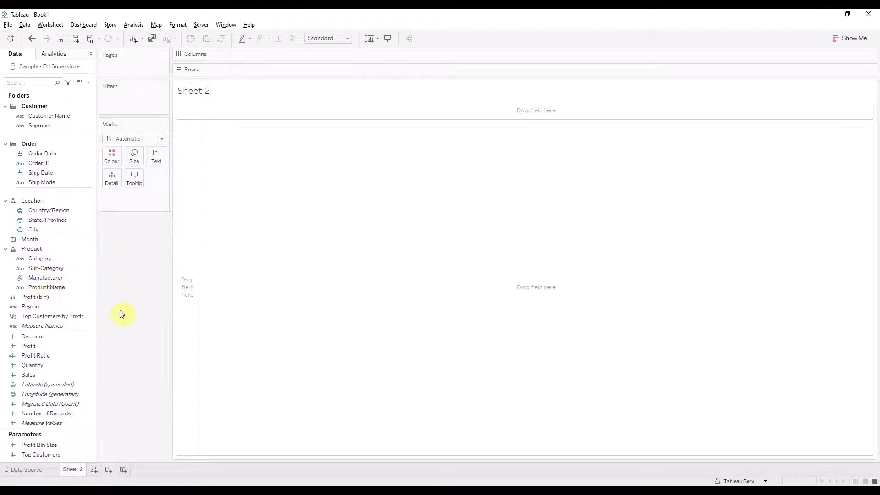
Step: Create a Date Month date parameter ranged from the Month field, stepping 1 month
left_click(88, 83)
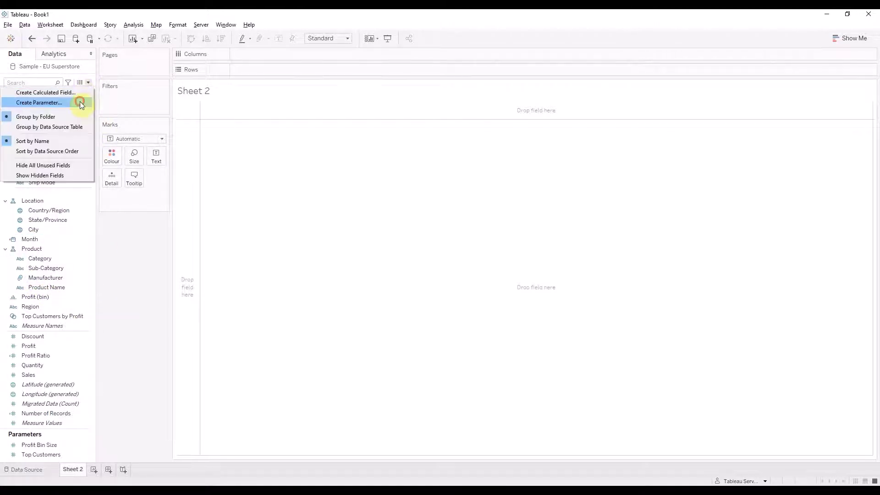
left_click(80, 101)
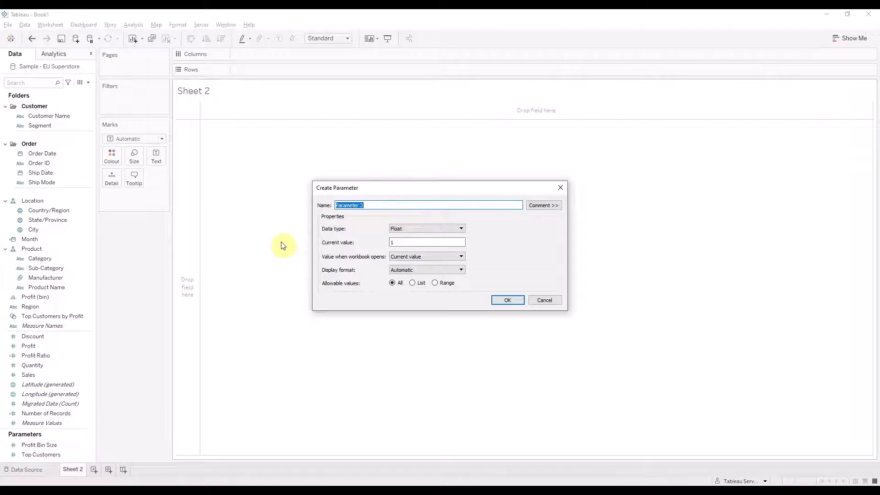
type("D")
type("ate Month")
left_click(422, 231)
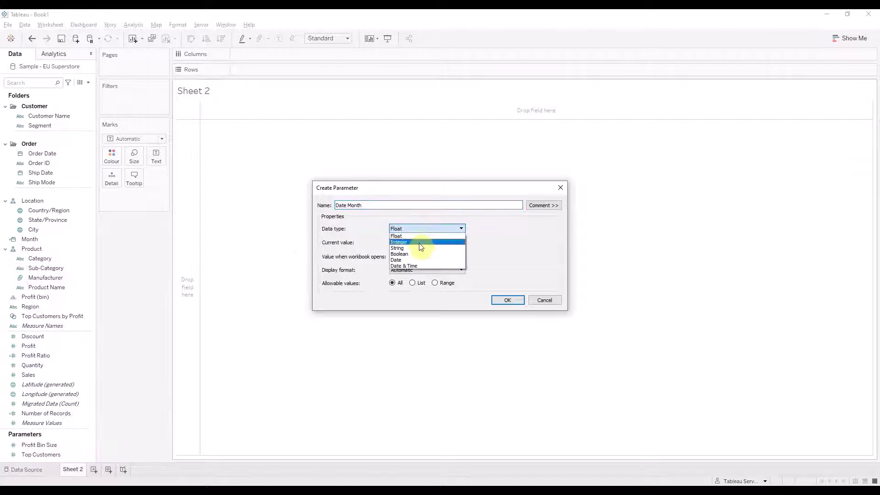
left_click(419, 260)
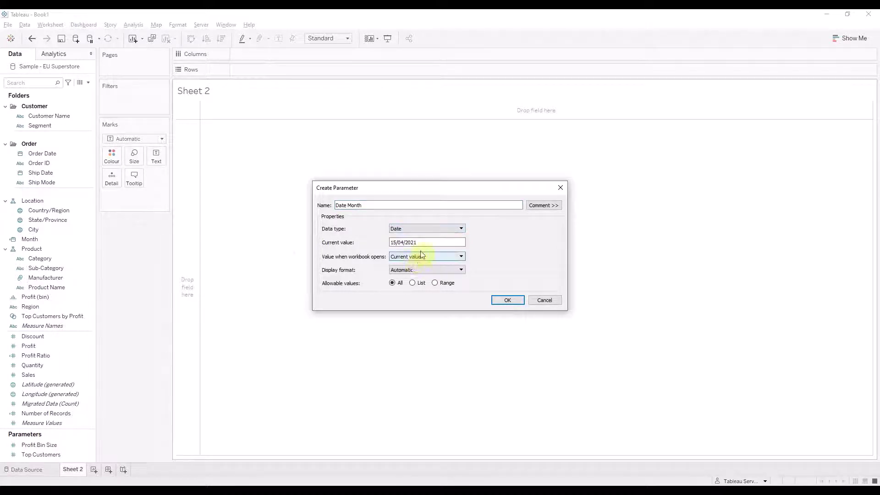
left_click(435, 283)
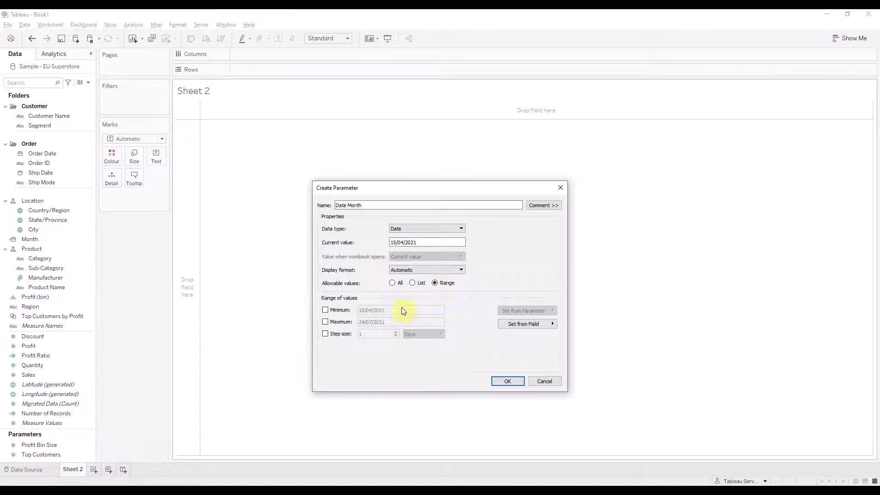
left_click(507, 324)
left_click(572, 325)
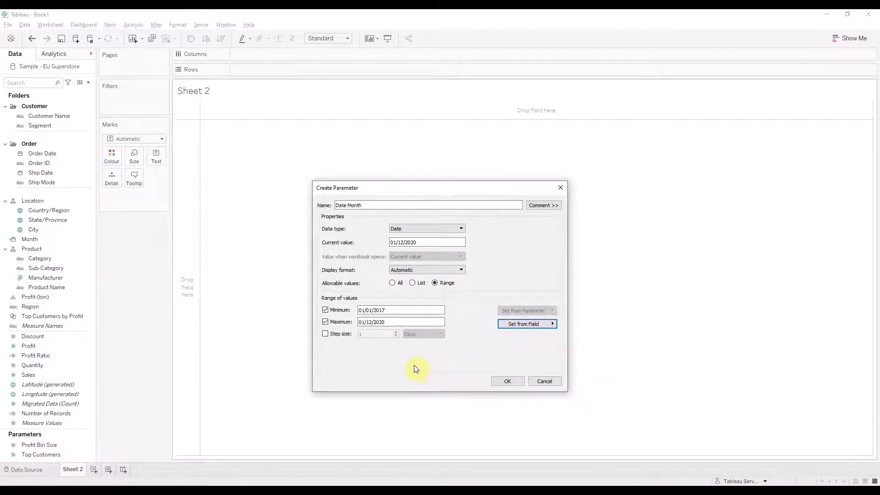
left_click(326, 334)
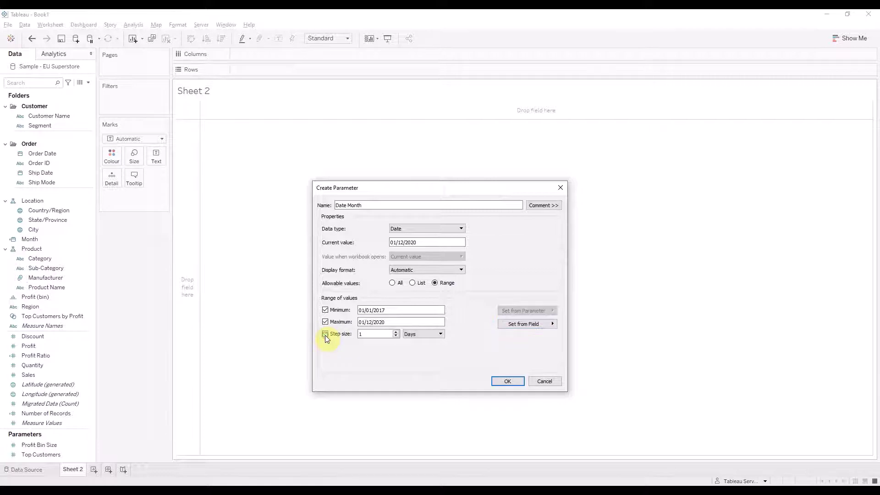
left_click(421, 338)
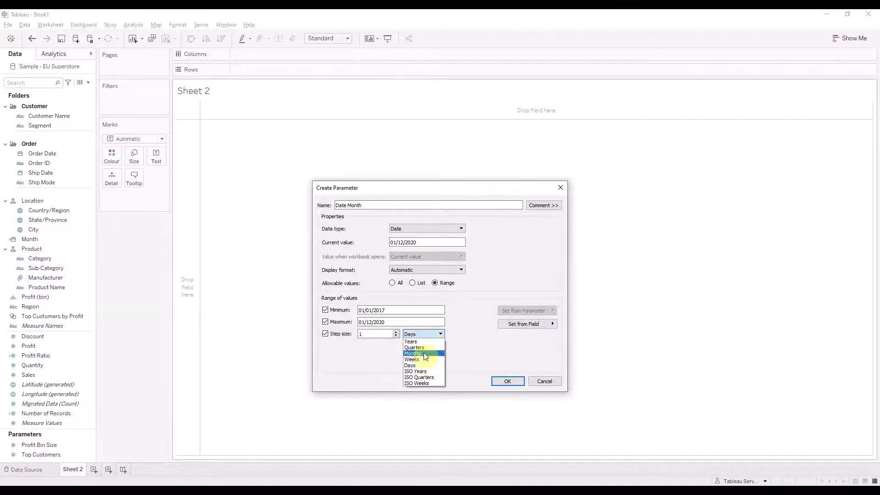
left_click(423, 354)
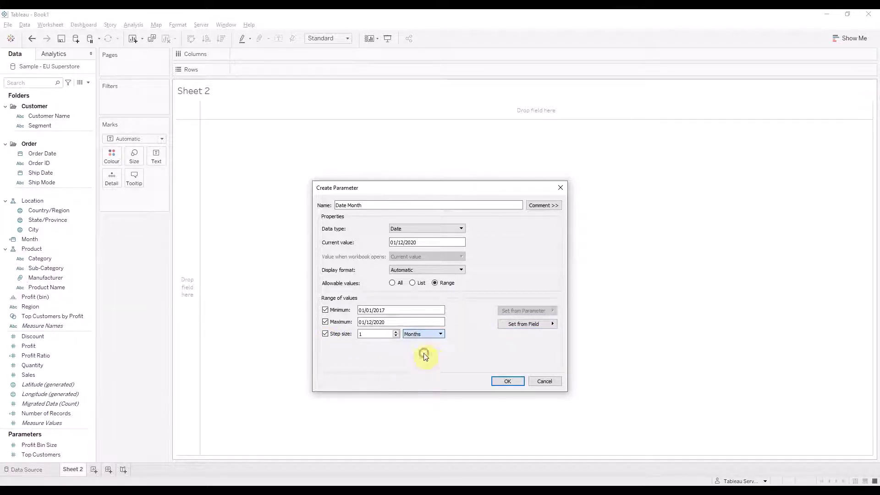
left_click(504, 381)
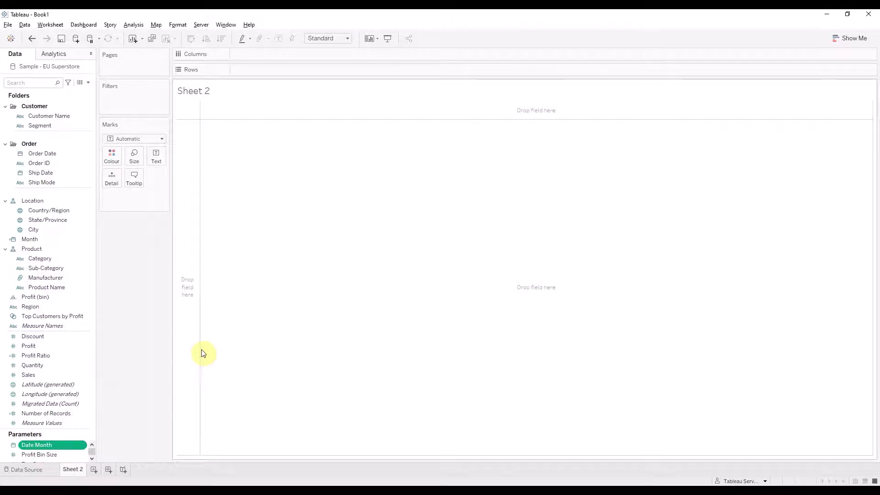
Step: Add Sales to the view and start a new Total Sales calculation from it
left_click(66, 377)
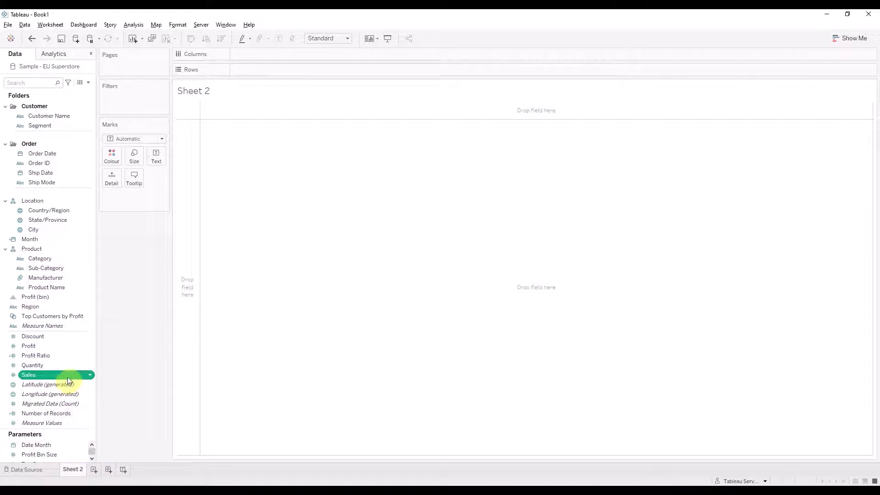
double_click(77, 378)
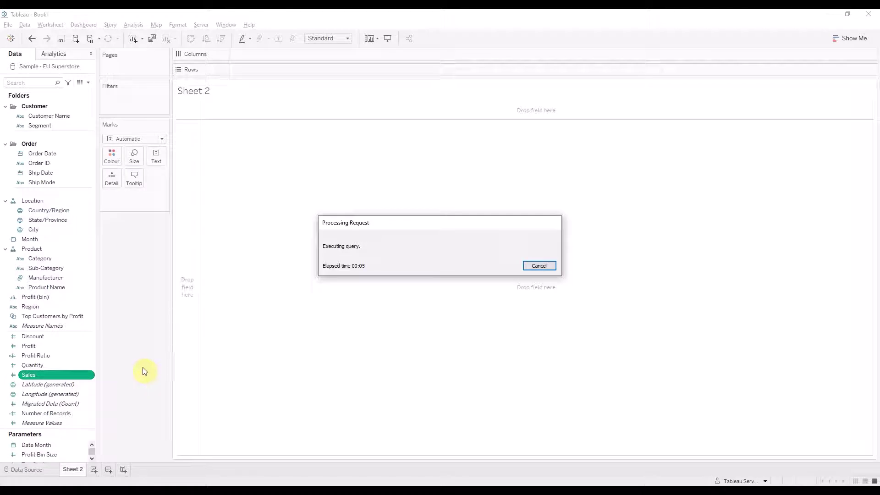
right_click(67, 375)
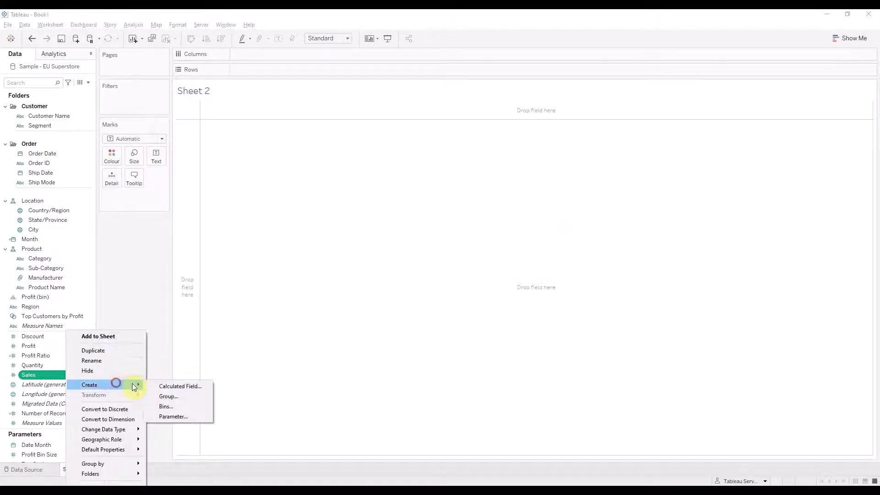
left_click(160, 385)
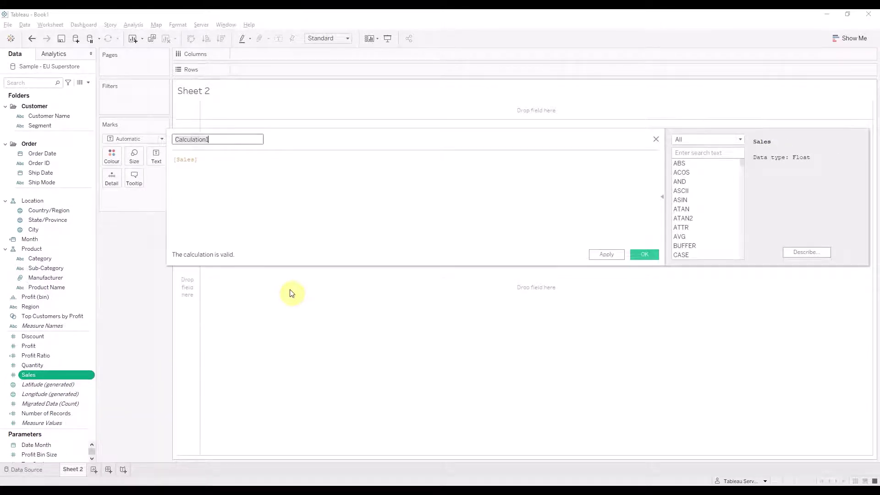
type("Total Sales")
key("Tab")
Step: Write IF [Month] >= [Date Month] THEN [Sales] ELSE 0 END and apply it
key("Home")
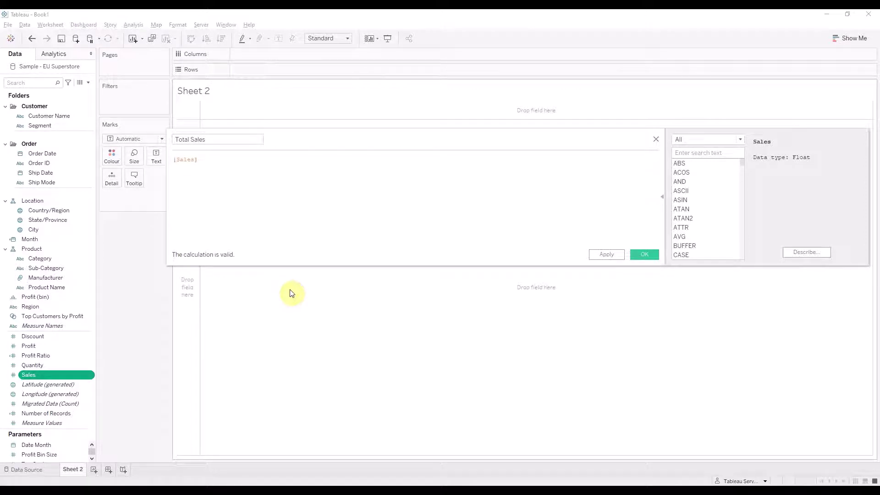
type("if ")
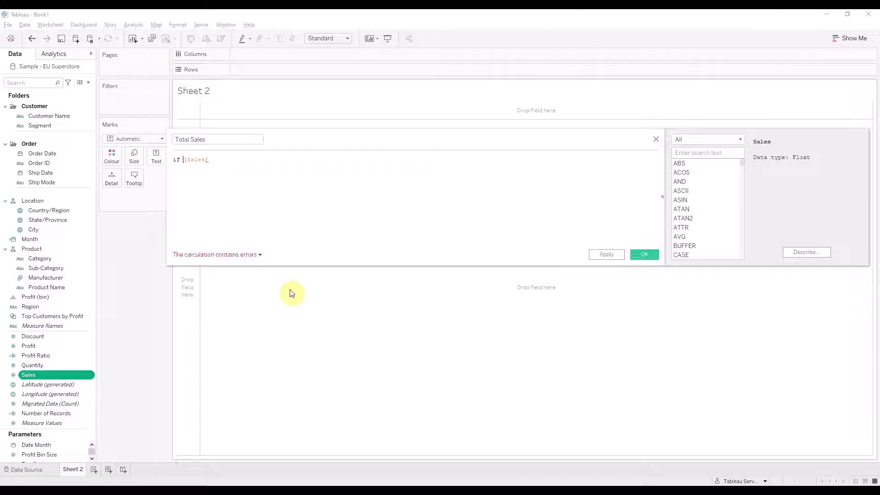
type("[Mo")
key("Return")
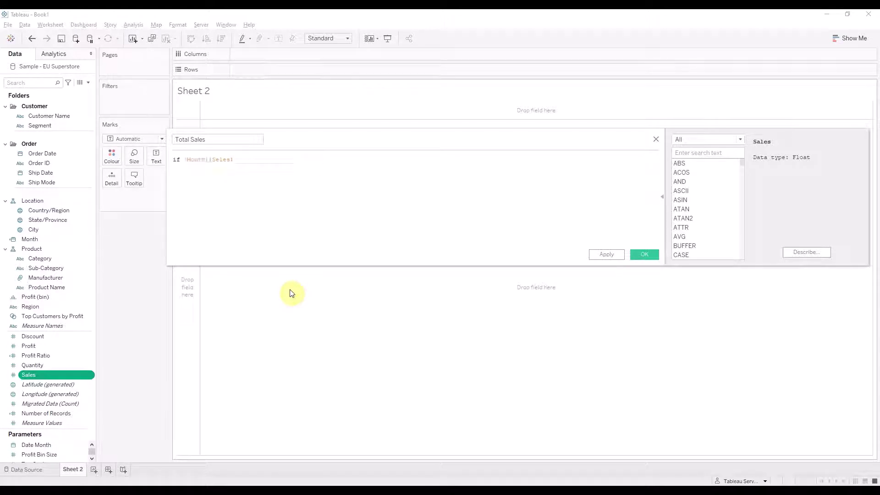
type(">= ")
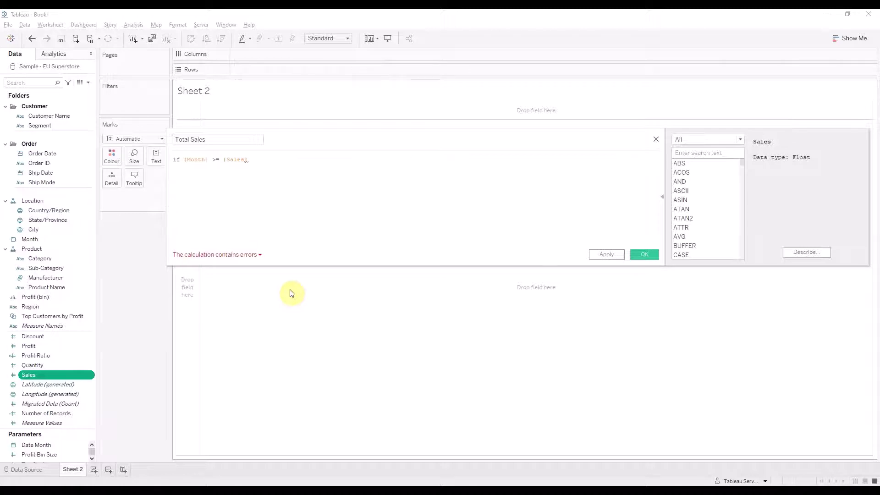
type("date")
key("Down")
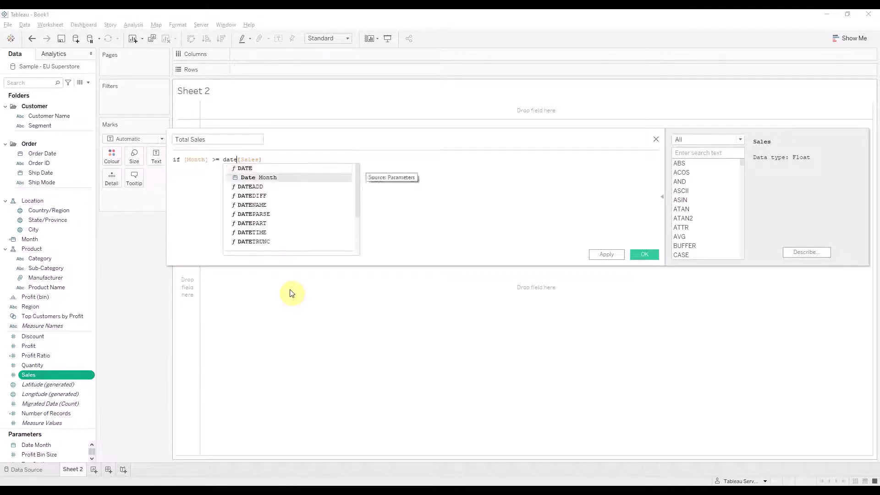
key("Return")
key("Return")
type("then [Sales]")
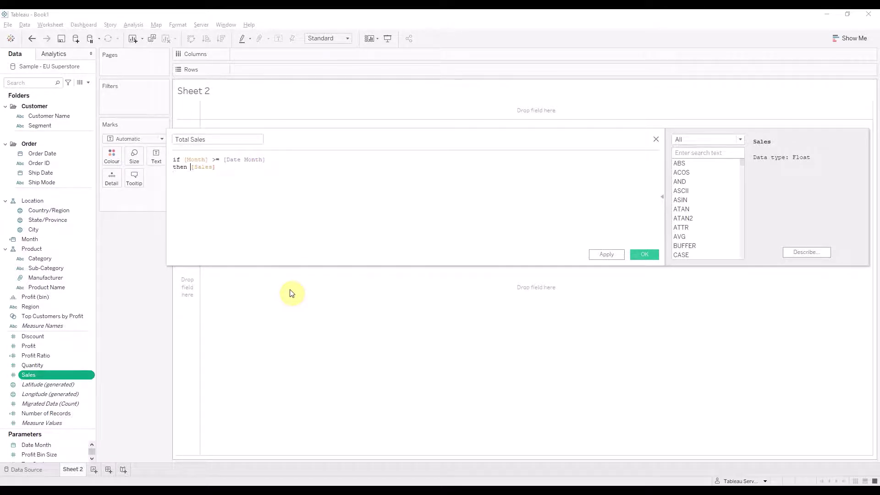
type(" el")
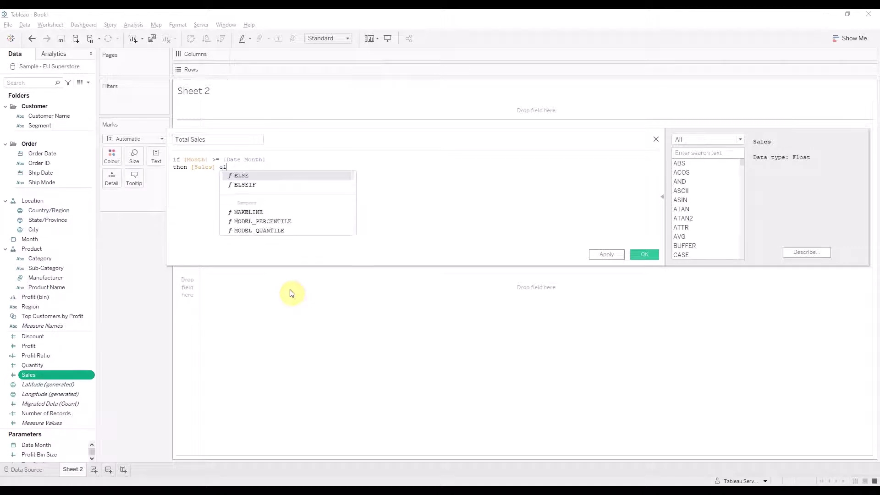
key("Return")
type("e")
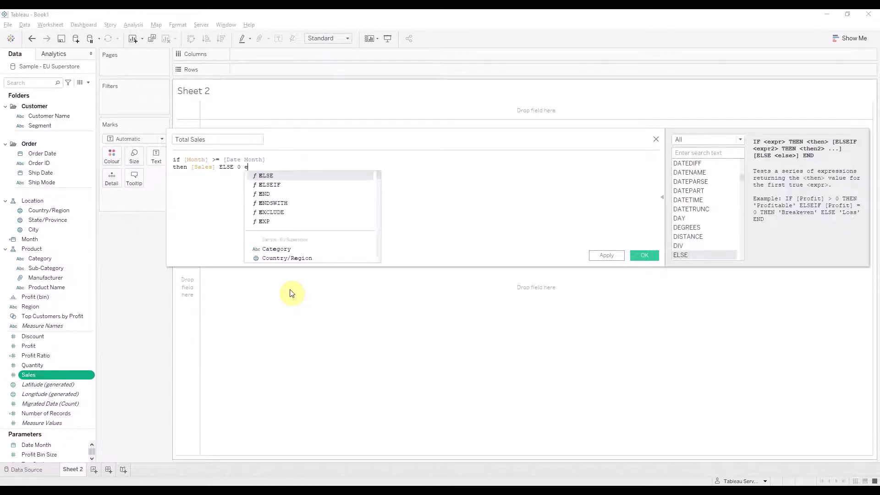
type("n")
key("Return")
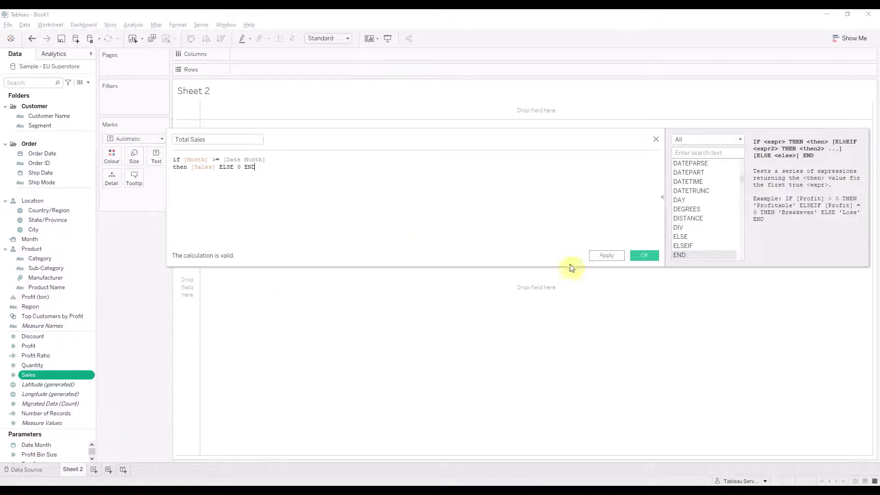
left_click(604, 257)
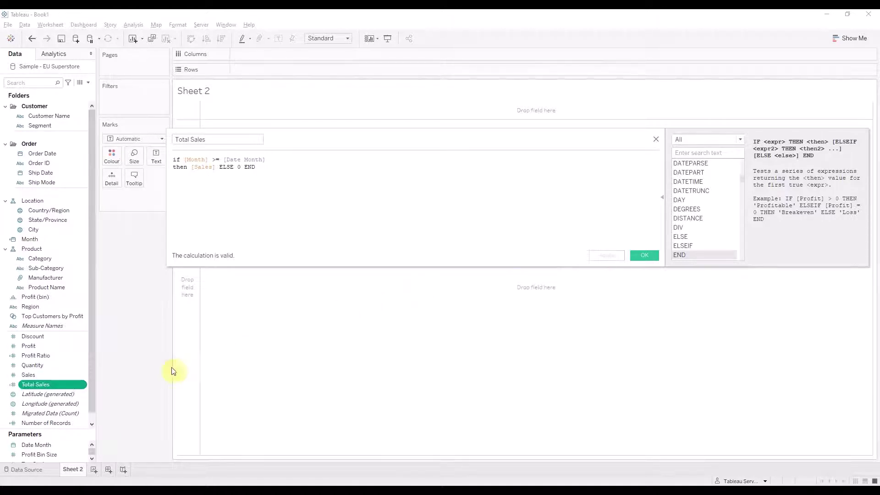
Step: Duplicate Total Sales as Stacked Sales, changing the condition to [Month] < [Date Month]
right_click(70, 386)
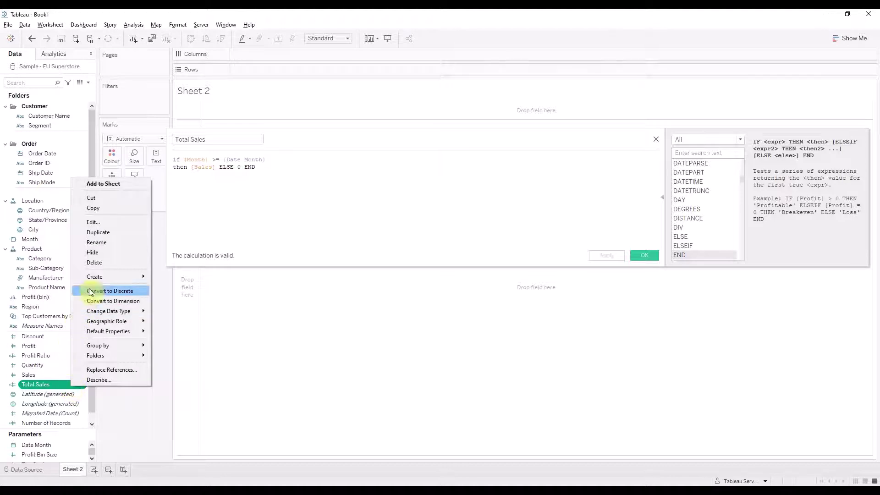
left_click(119, 234)
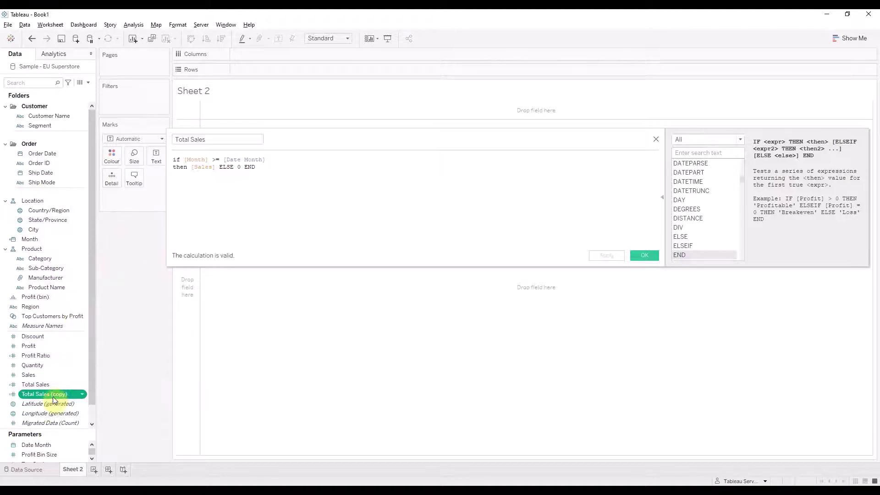
right_click(52, 394)
left_click(113, 232)
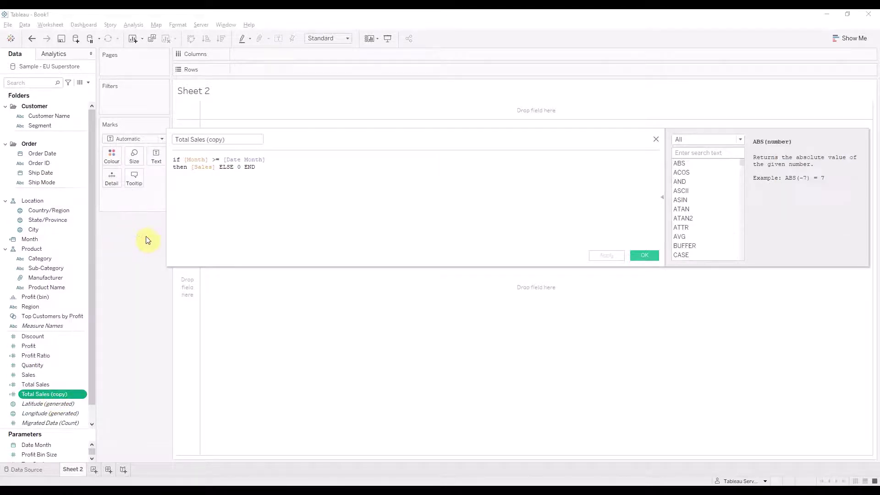
left_click(213, 136)
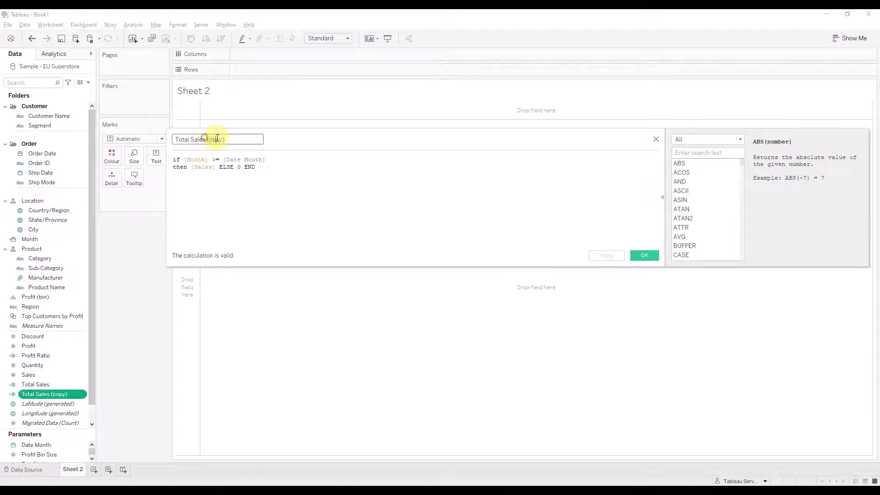
triple_click(217, 139)
type("Stacked S")
type("ales")
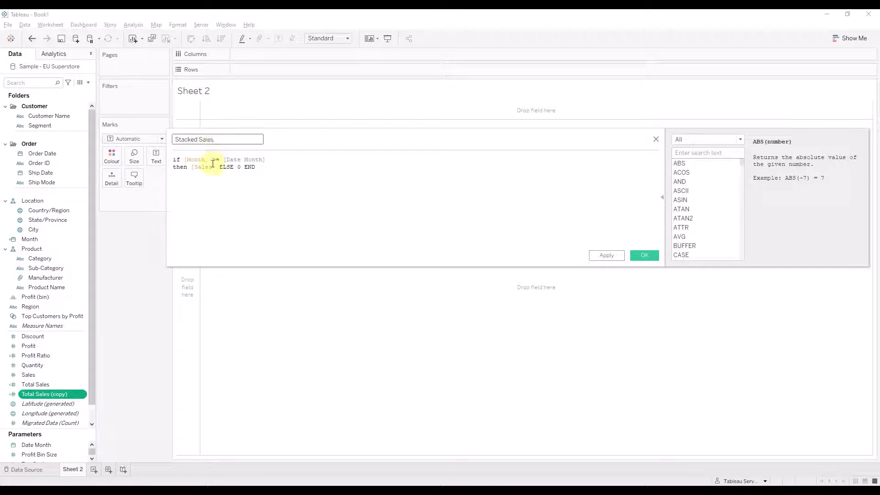
left_click(218, 160)
key("BackSpace")
key("BackSpace")
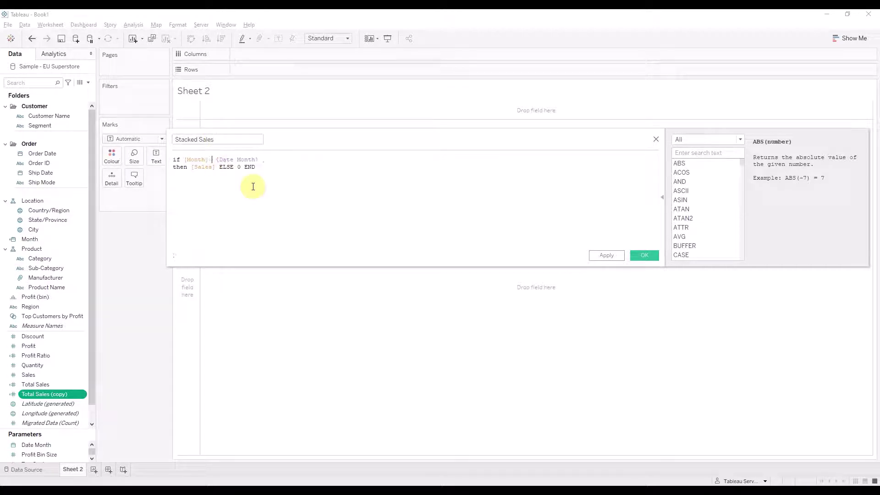
type("<")
left_click(607, 256)
Step: Plot SUM(Total Sales) on Rows against continuous Month of Order Date on Columns
left_click(653, 139)
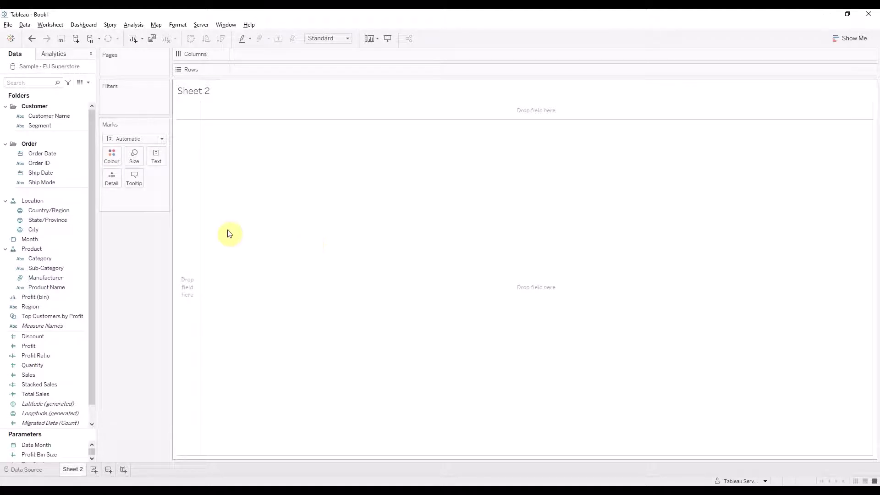
mouse_move(46, 153)
left_mouse_down()
mouse_move(145, 122)
mouse_move(254, 56)
left_mouse_up()
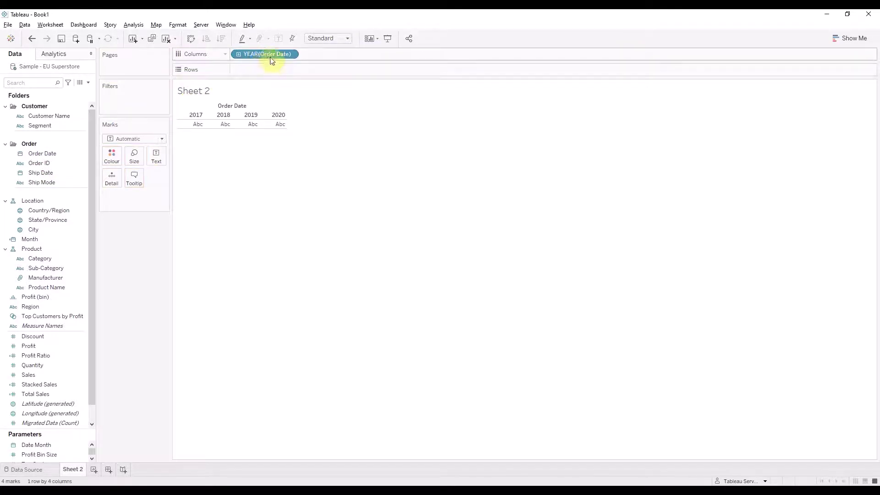
right_click(271, 55)
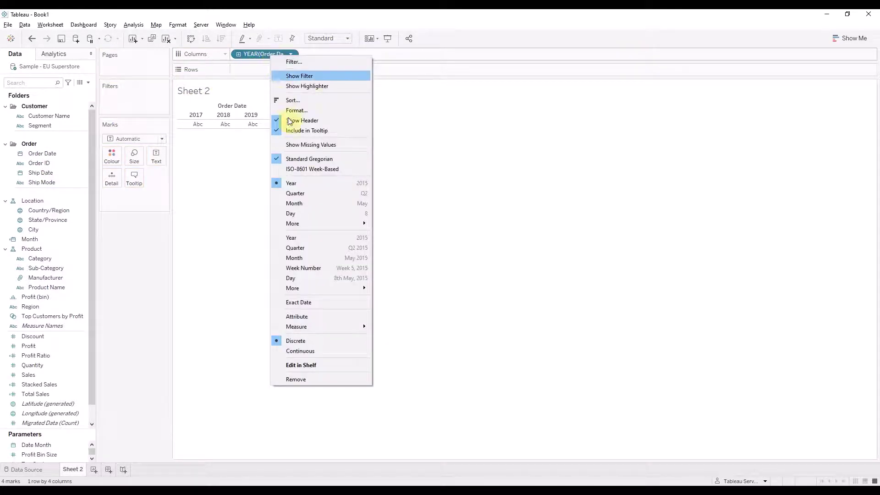
left_click(328, 260)
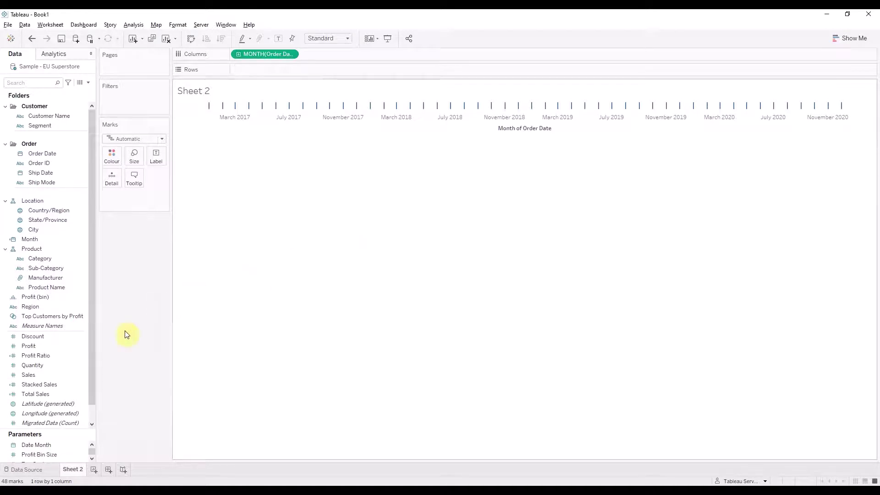
mouse_move(46, 394)
left_mouse_down()
mouse_move(248, 103)
mouse_move(258, 71)
left_mouse_up()
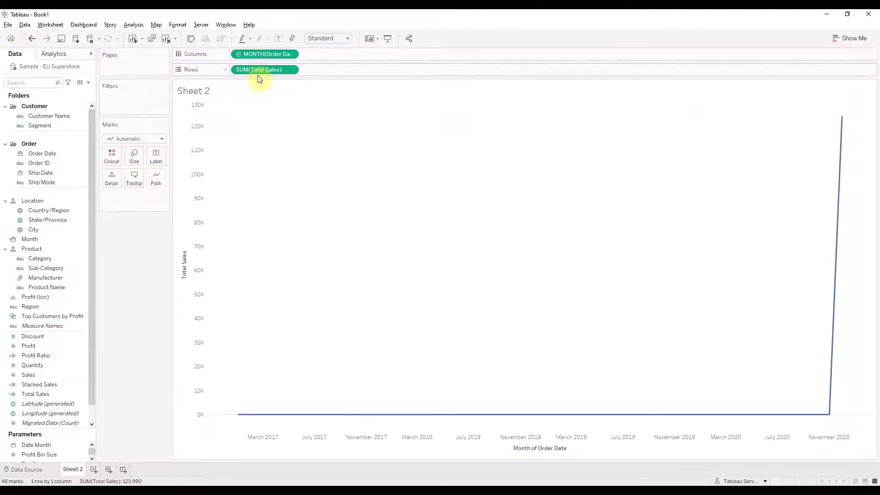
Step: Switch marks to bars and add Stacked Sales as a synchronised dual axis
left_click(136, 141)
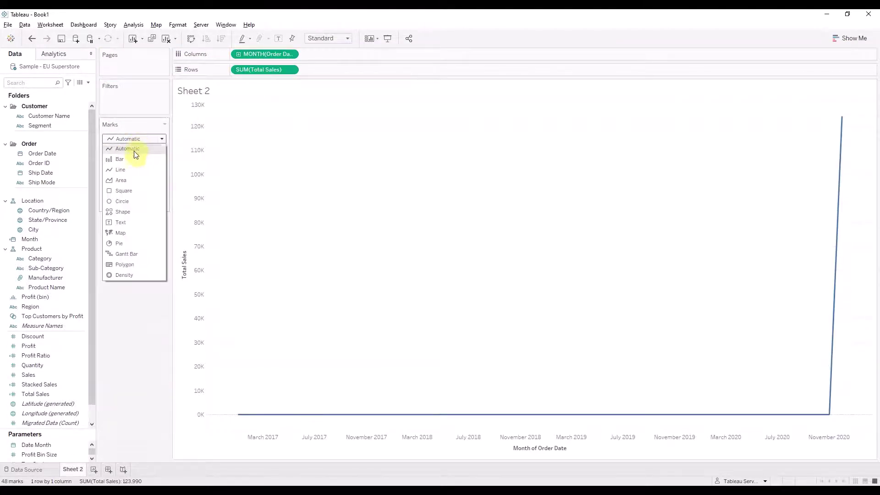
left_click(133, 158)
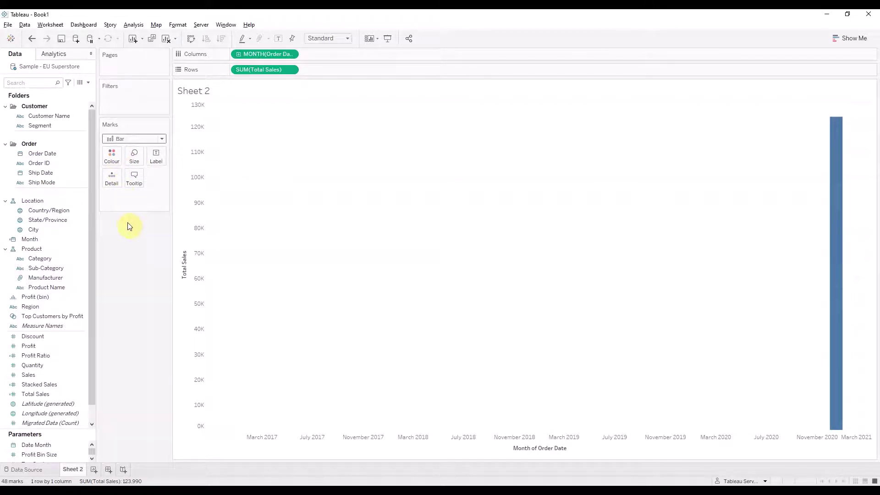
mouse_move(40, 384)
left_click_drag(56, 388, 330, 71)
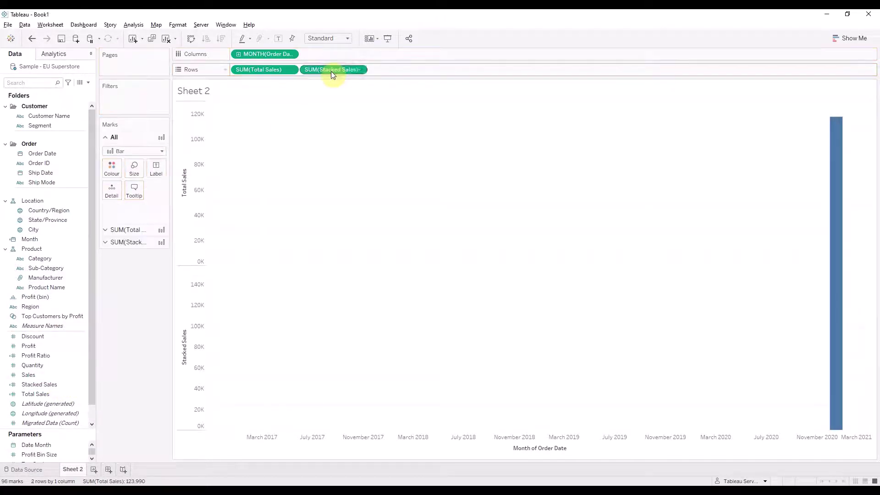
right_click(331, 73)
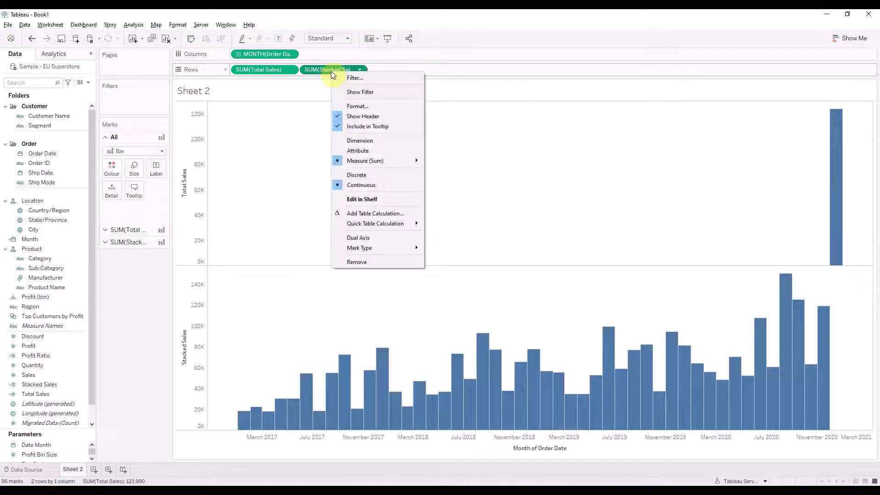
left_click(373, 238)
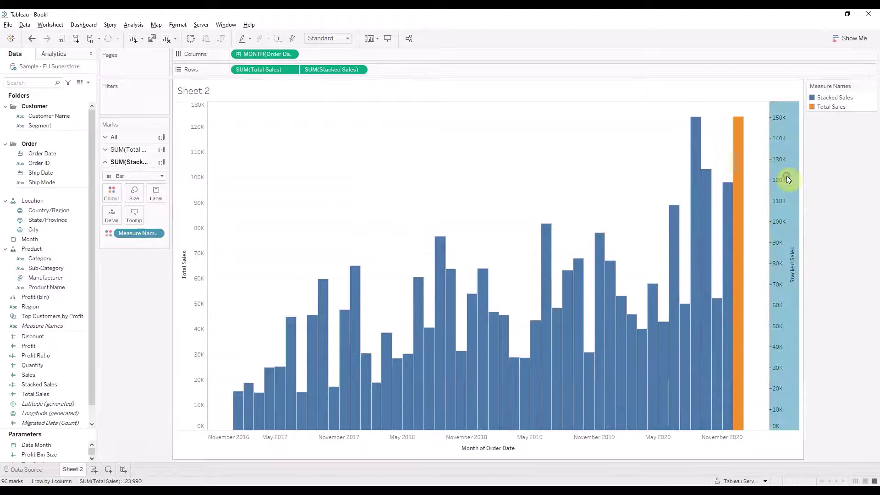
right_click(786, 176)
left_click(807, 230)
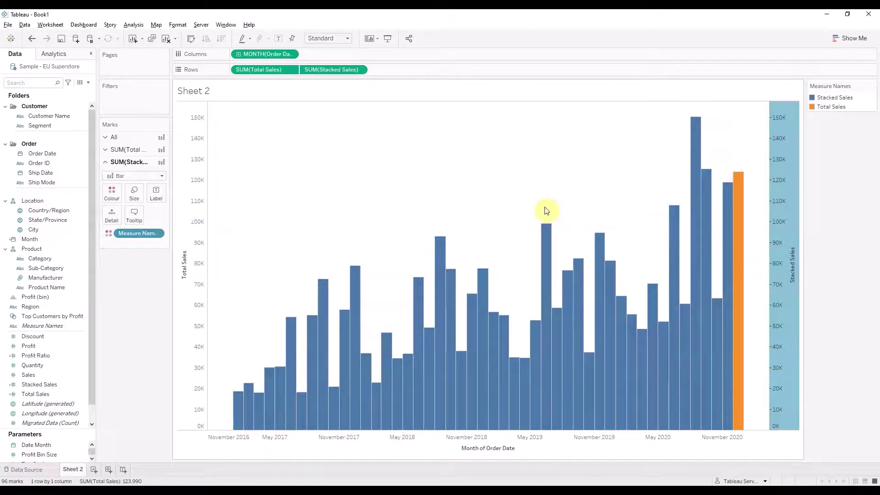
Step: Remove Measure Names from Colour on both the Total Sales and Stacked Sales cards
left_click(556, 186)
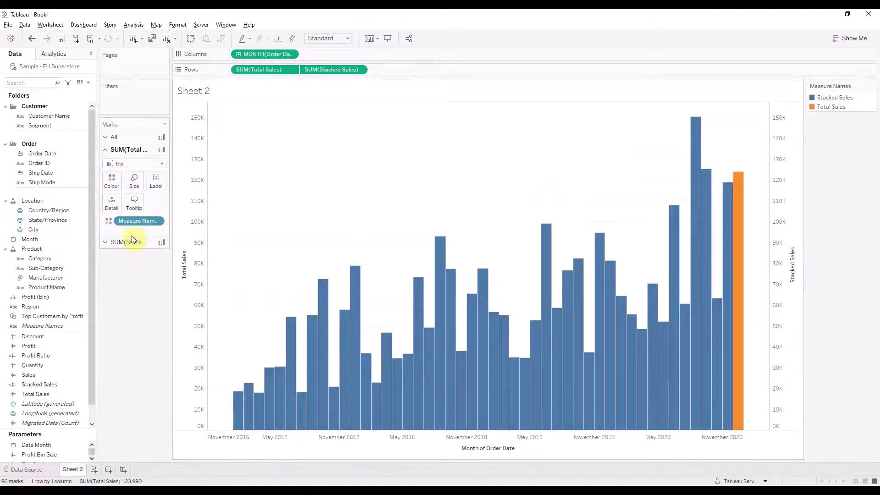
left_click_drag(138, 222, 139, 278)
left_click(131, 244)
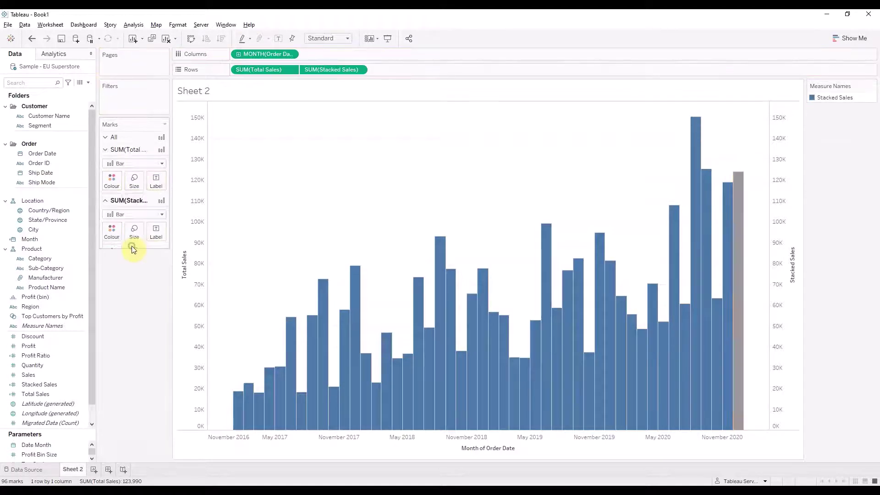
left_click_drag(131, 232, 136, 268)
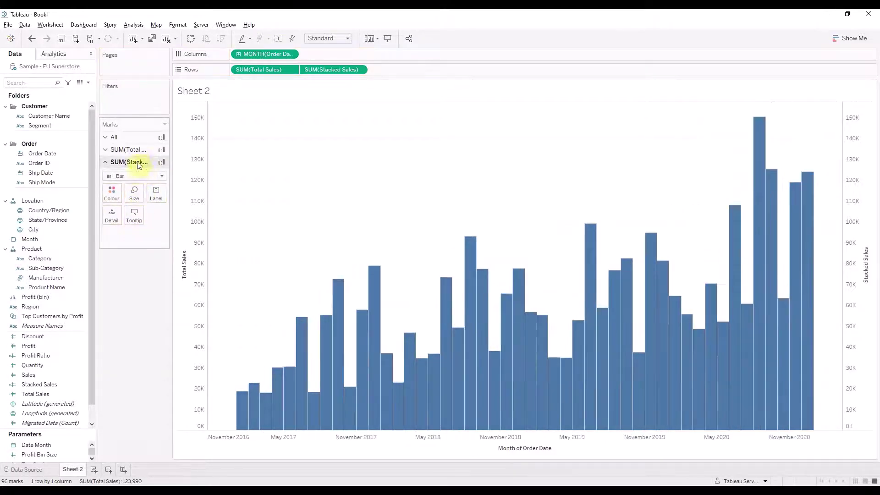
Step: Colour the Total Sales bars grey
left_click(130, 149)
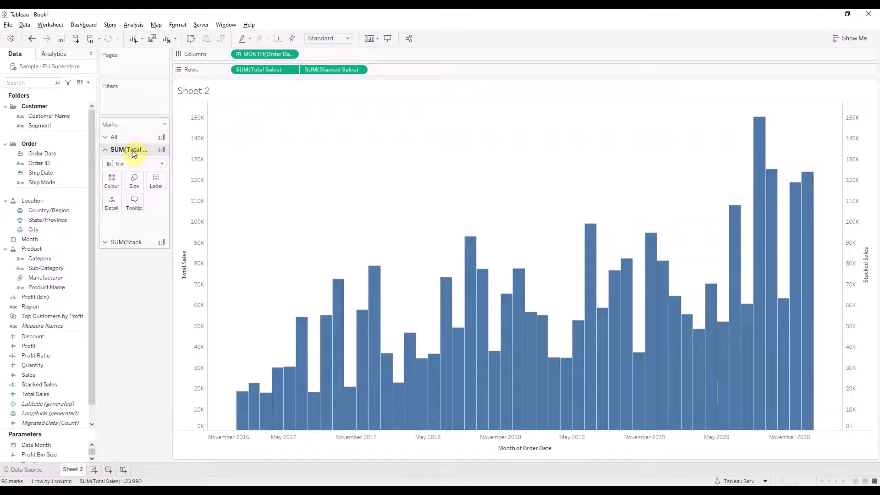
left_click(112, 180)
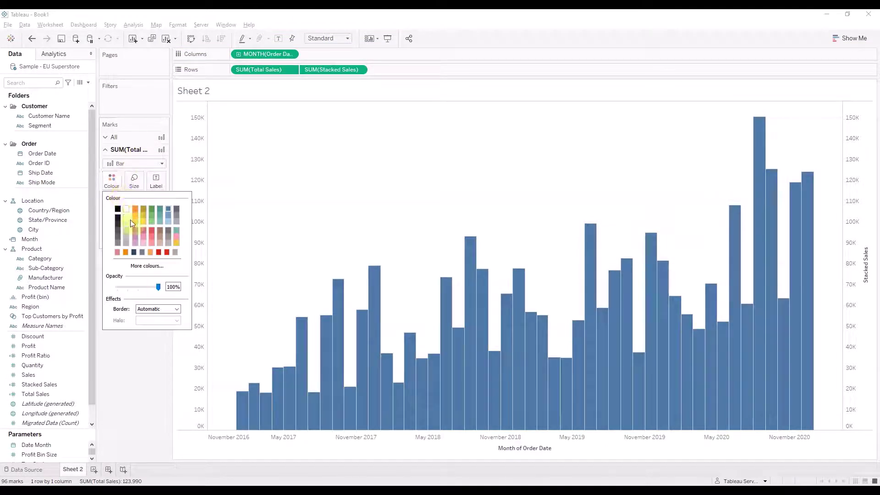
left_click(117, 251)
left_click(129, 343)
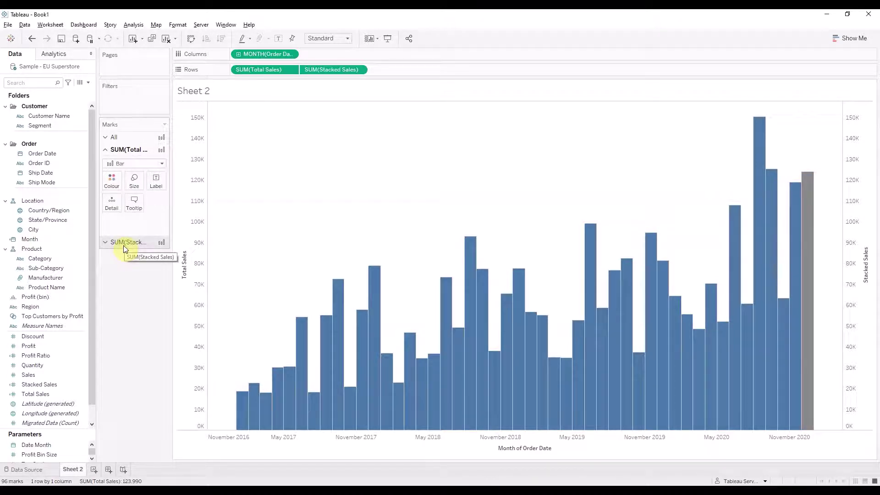
left_click(124, 247)
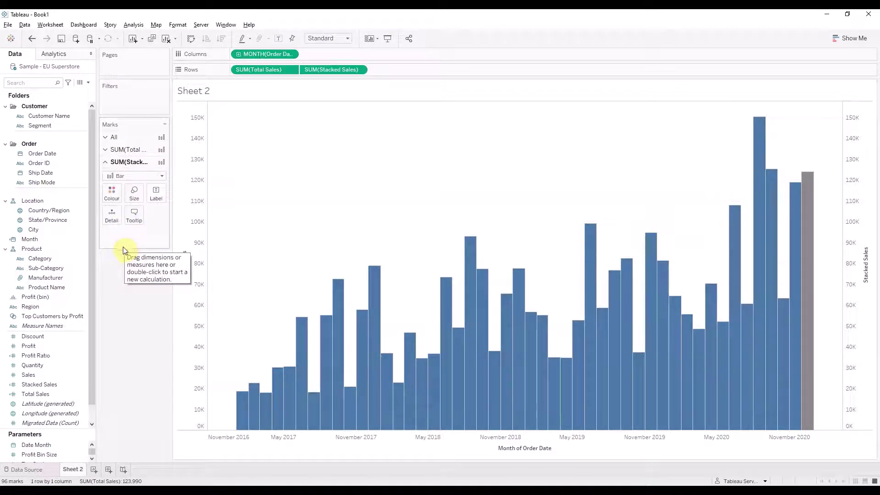
Step: Colour the Stacked Sales bars by Category
left_click_drag(53, 259, 109, 195)
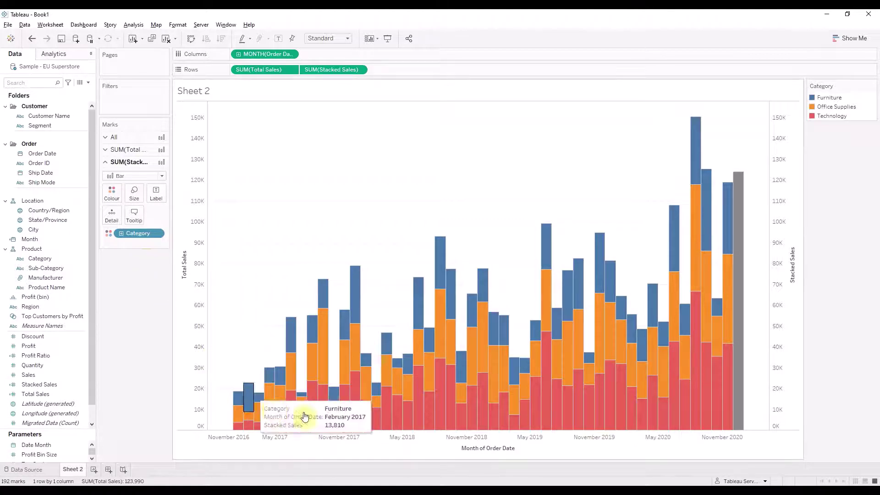
right_click(353, 453)
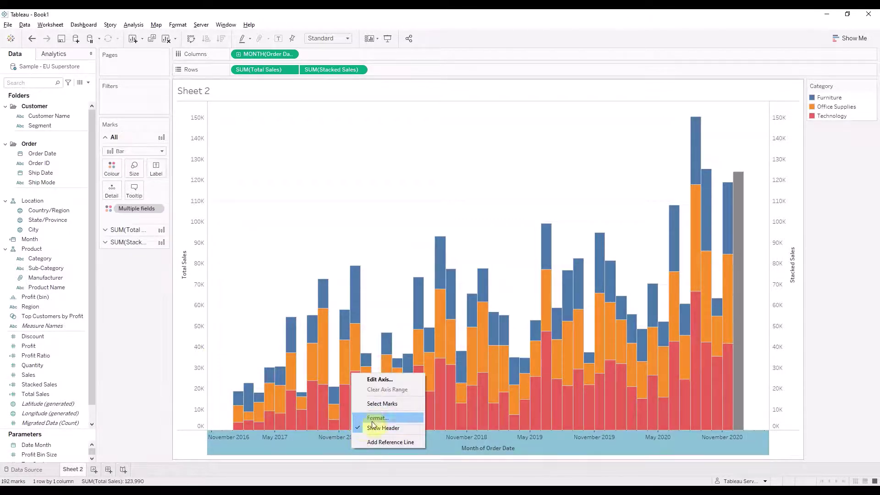
Step: Add an entire-table reference line on the month axis at the Date Month value
left_click(383, 441)
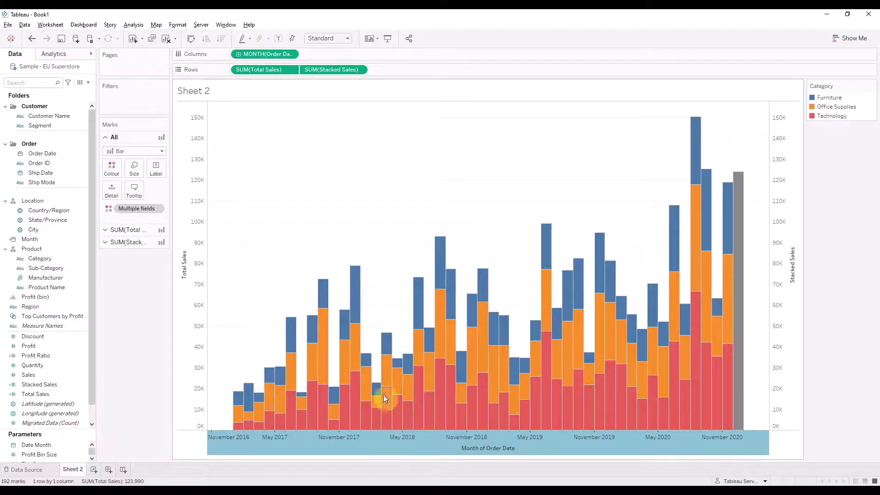
left_click(401, 208)
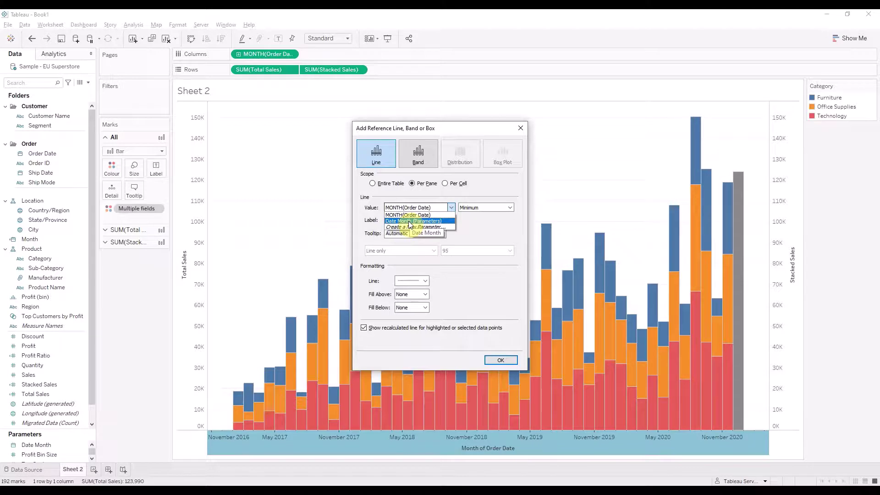
left_click(409, 221)
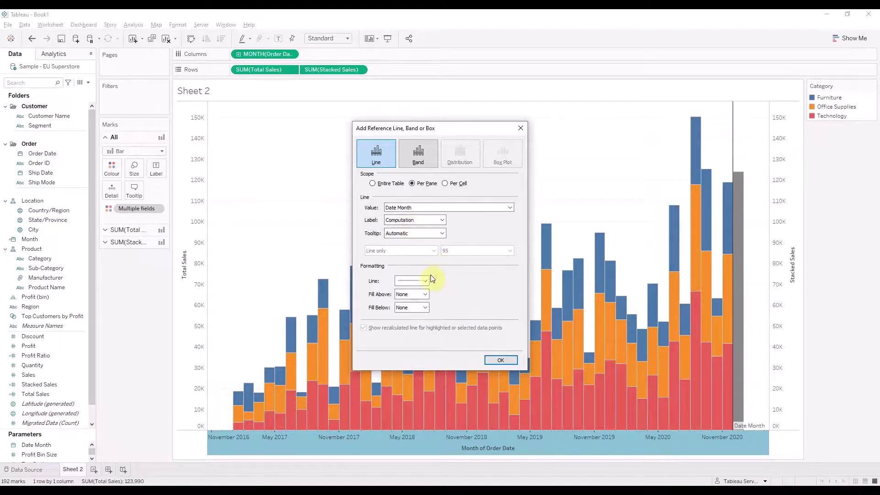
left_click(372, 183)
left_click(500, 358)
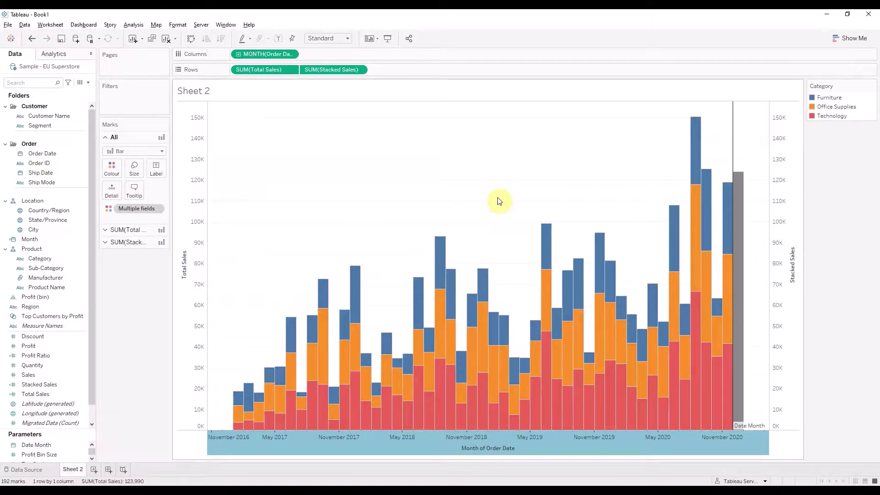
Step: Hide the headers of the Stacked Sales and Total Sales axes
right_click(778, 197)
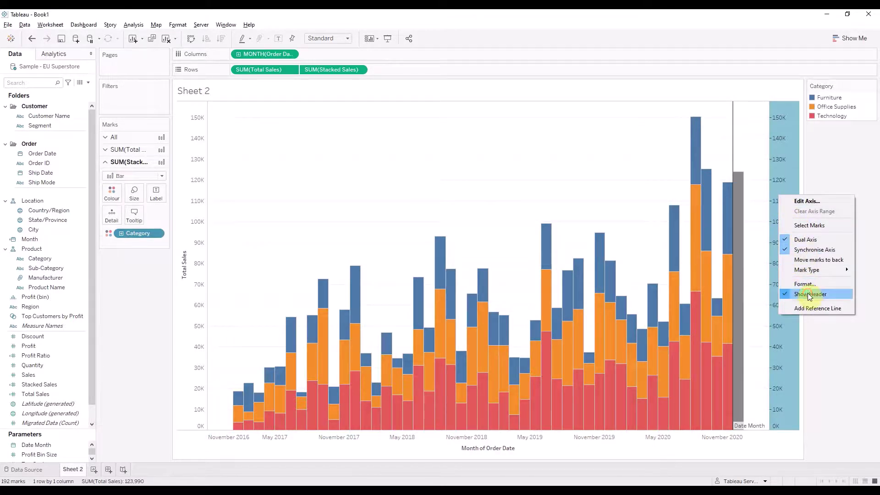
left_click(802, 290)
right_click(191, 189)
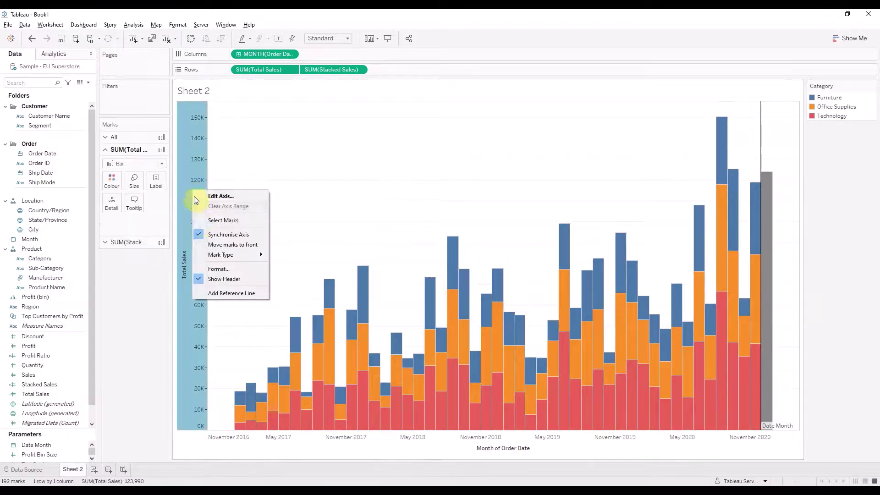
left_click(216, 279)
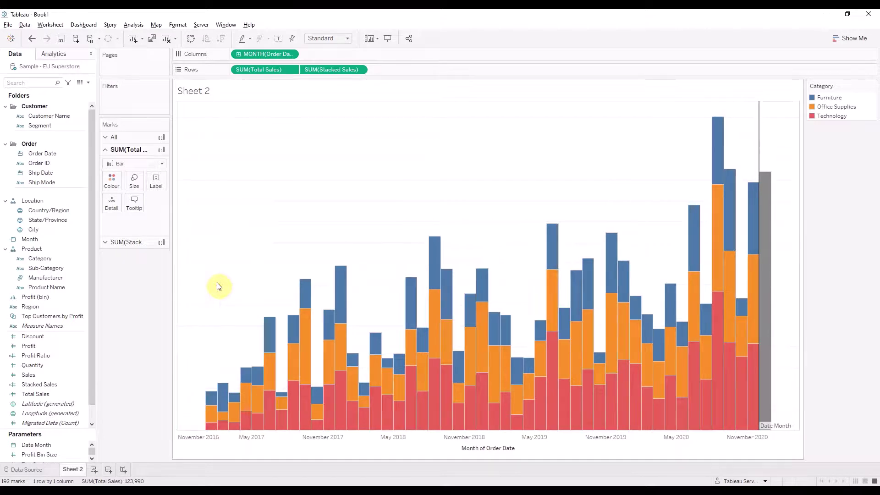
Step: Place Sheet 2 on new Dashboard 1, removing the Category legend and hiding the title
left_click(108, 469)
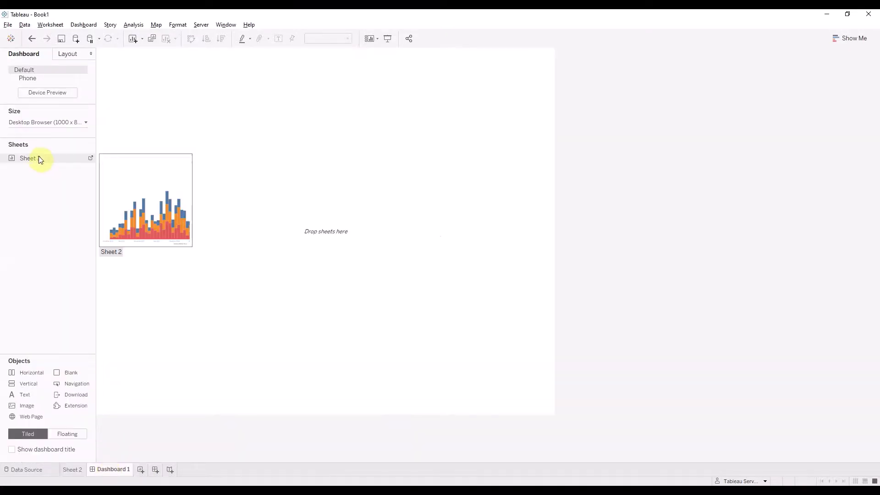
mouse_move(39, 157)
left_mouse_down()
mouse_move(221, 214)
mouse_move(225, 224)
left_mouse_up()
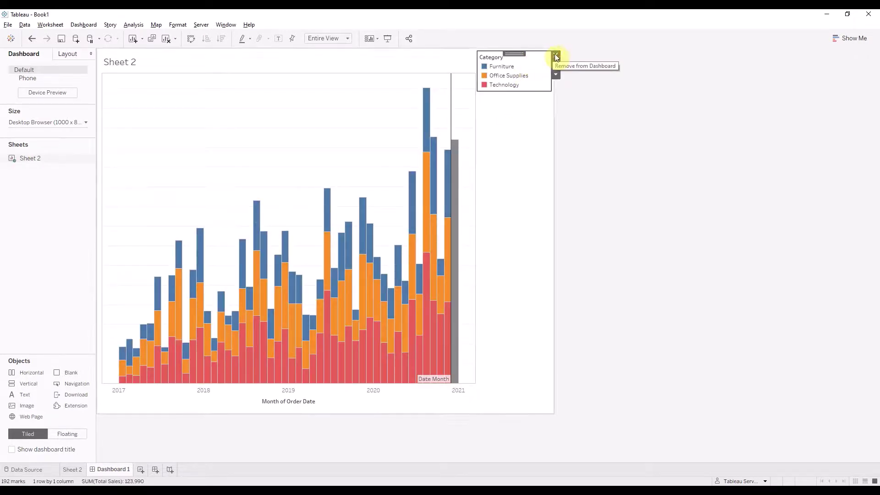
left_click(553, 55)
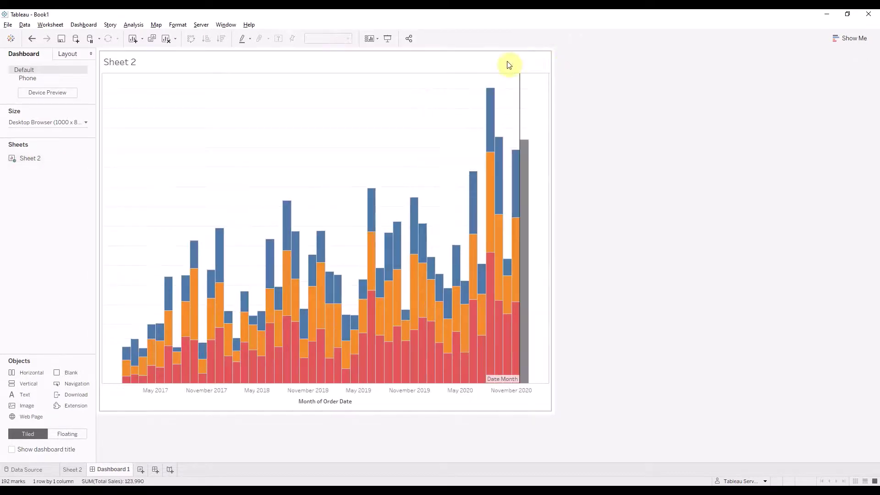
left_click(137, 80)
right_click(126, 61)
left_click(154, 83)
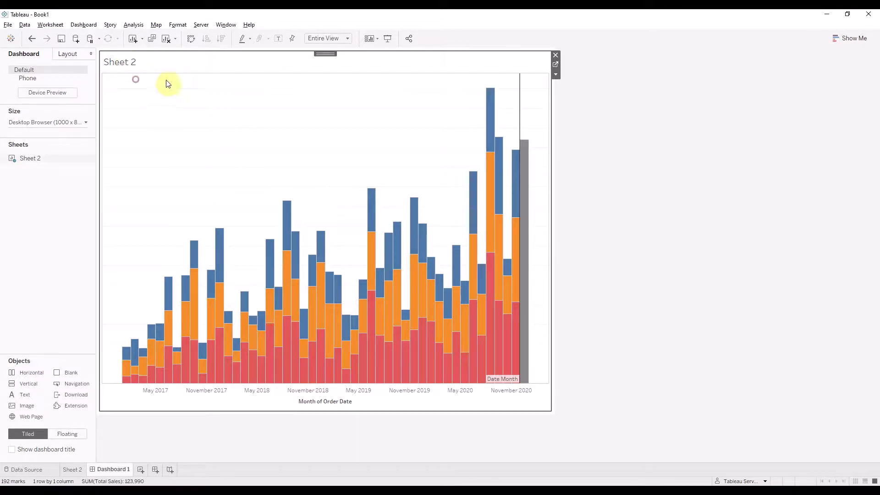
Step: Show the Date Month parameter control and move it above the chart as a slim strip
left_click(556, 76)
mouse_move(581, 170)
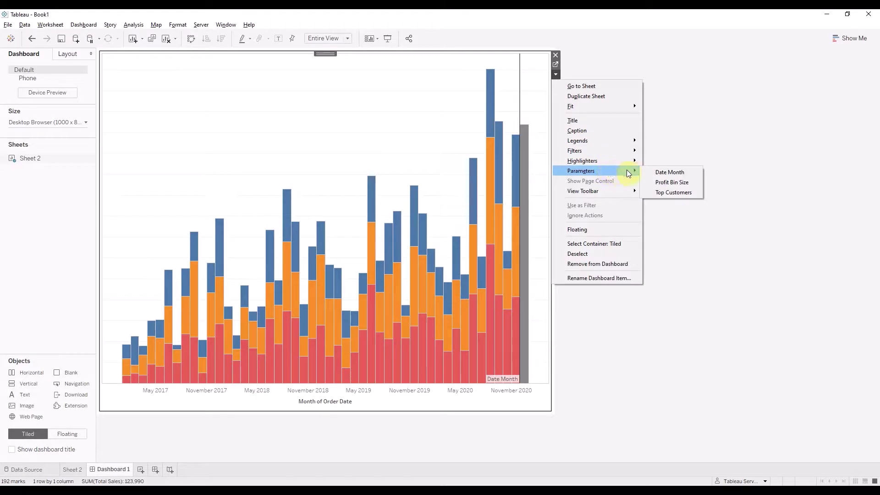
left_click(651, 172)
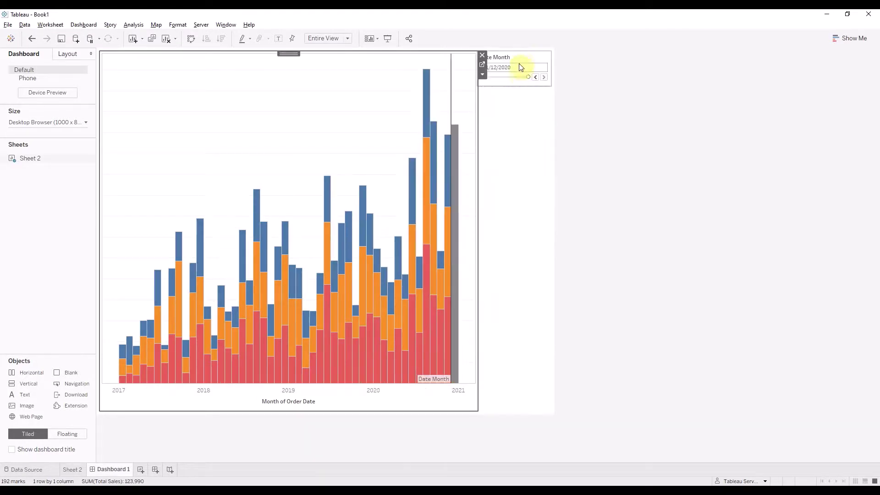
left_click(516, 55)
left_click_drag(517, 54, 359, 59)
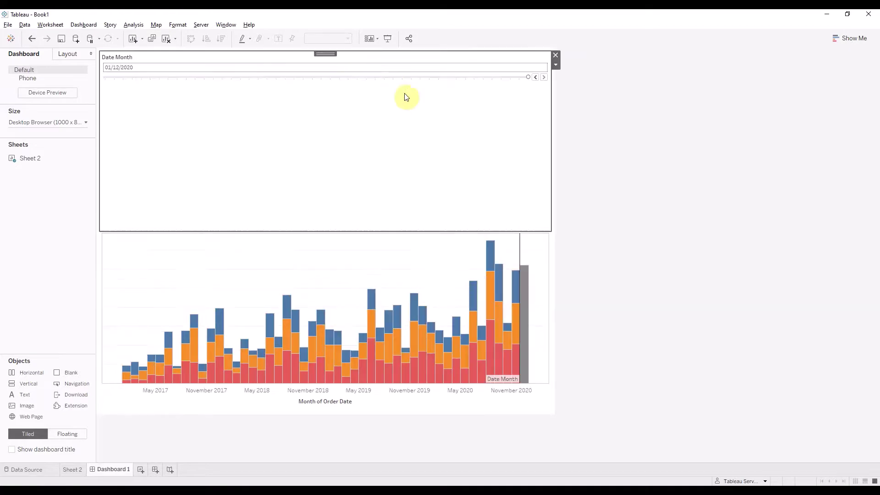
left_click_drag(383, 230, 400, 88)
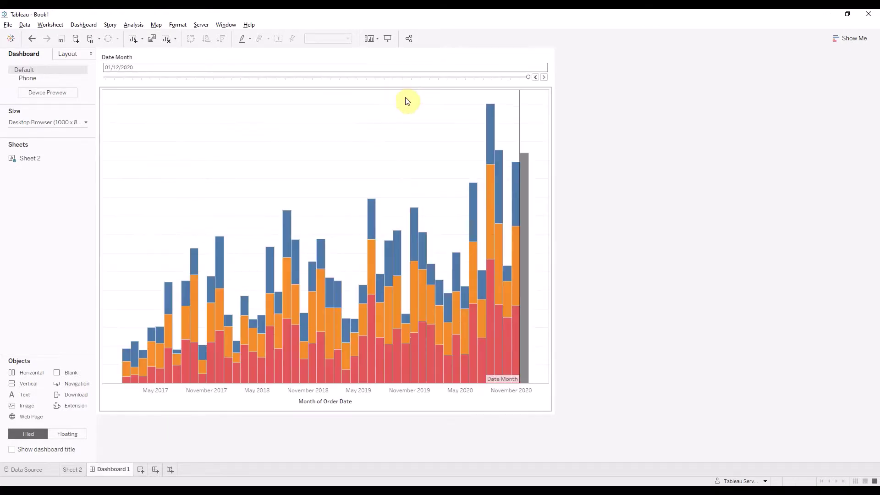
Step: Slide Date Month from 01/12/2020 back to 01/07/2018
left_click(372, 78)
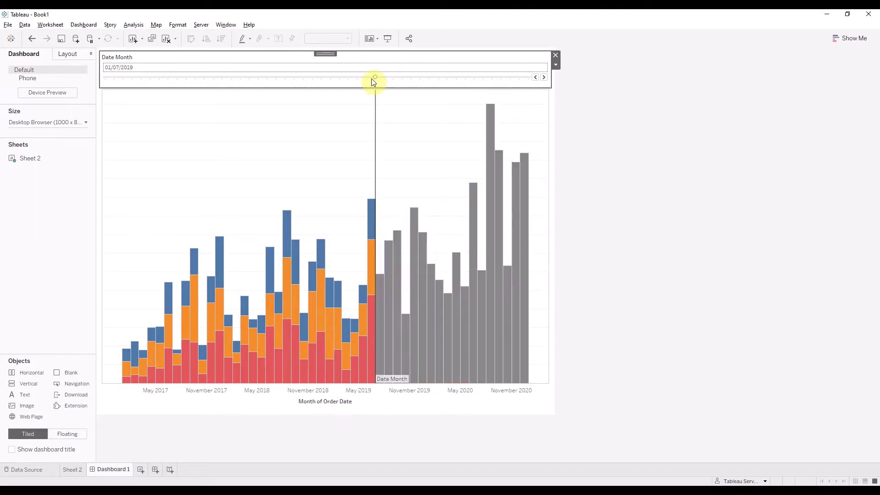
left_click_drag(373, 82, 269, 81)
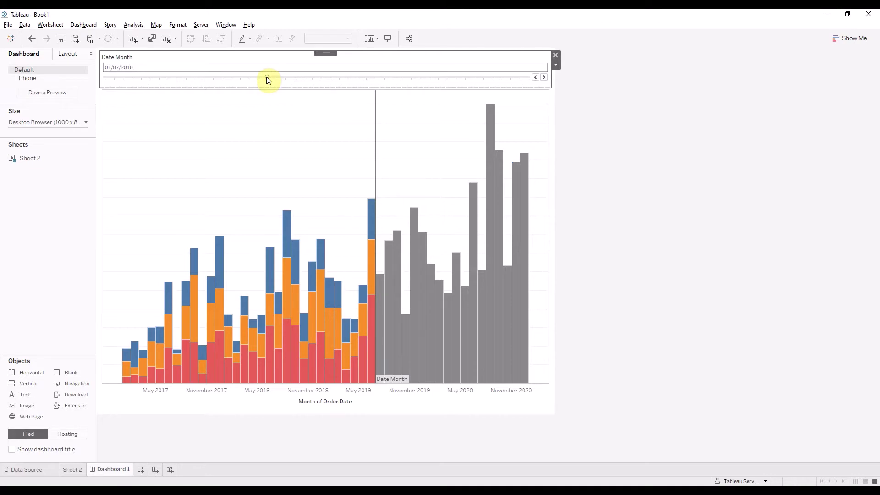